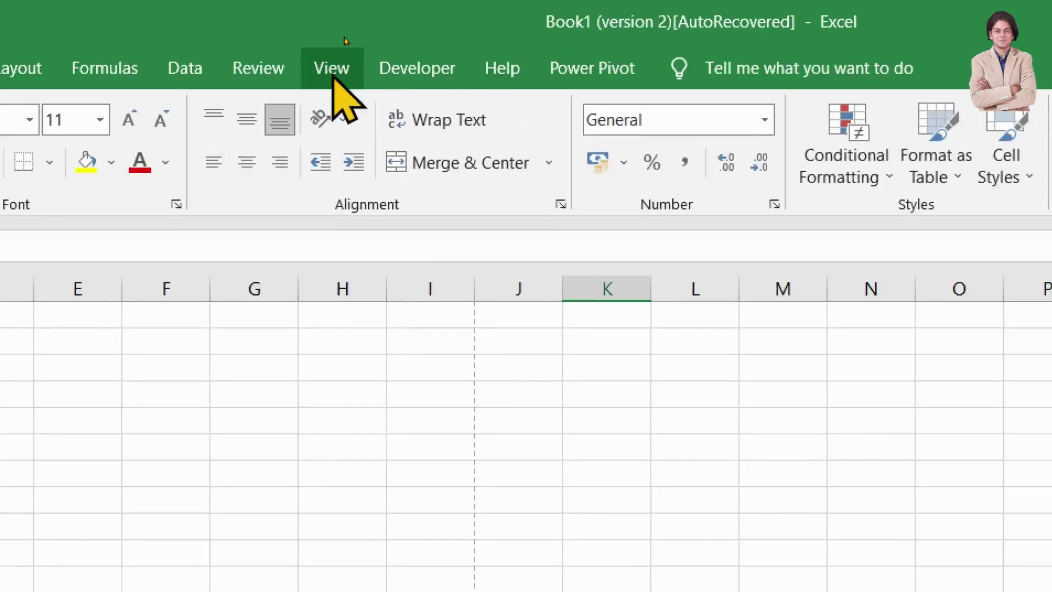
# Show Sheet2 in Page Layout view from the View tab and zoom in slightly
pyautogui.click(332, 77)
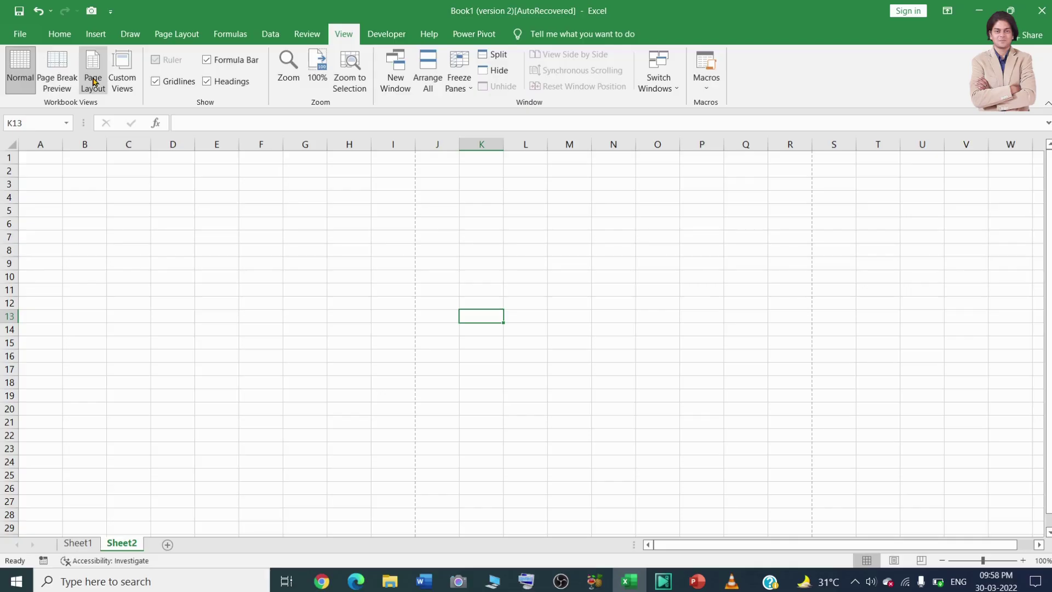
pyautogui.click(134, 79)
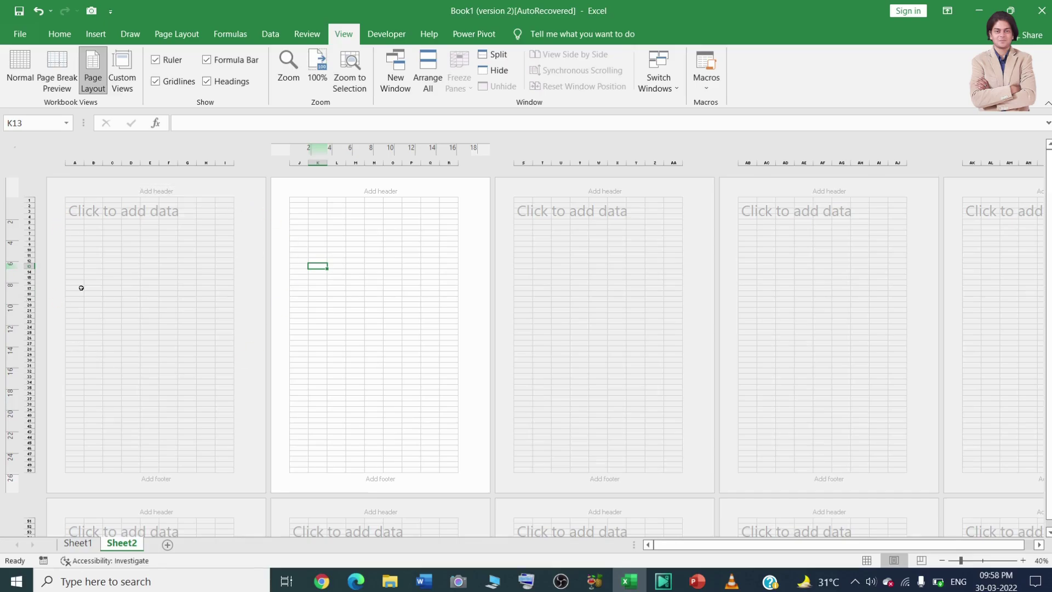
pyautogui.scroll(3, 81, 288)
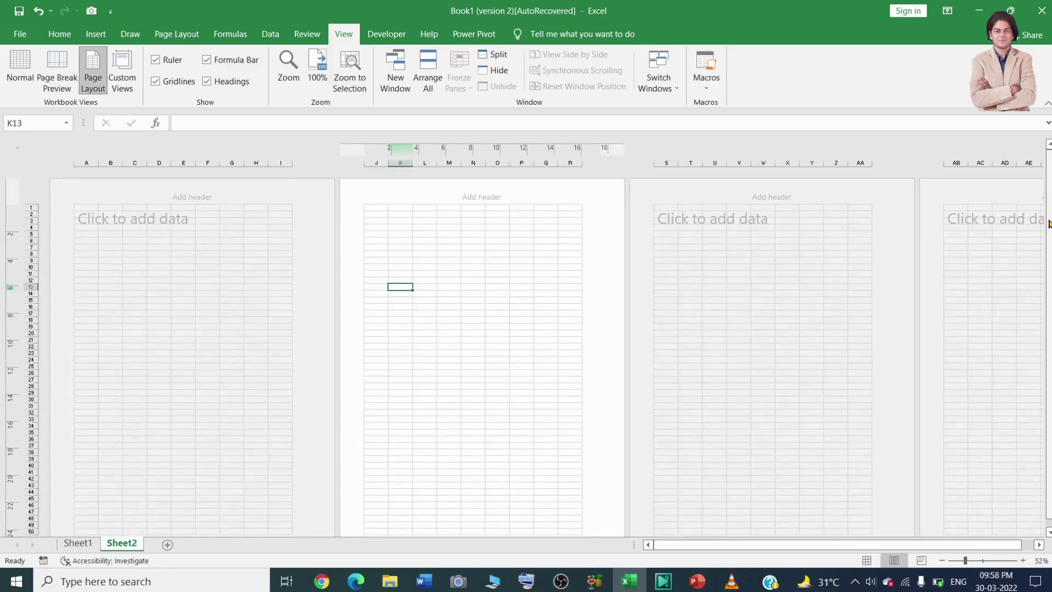
# Move needles-g576deb9ca_640.png to the desktop centre, preview it in Photos, then close Photos
pyautogui.click(980, 11)
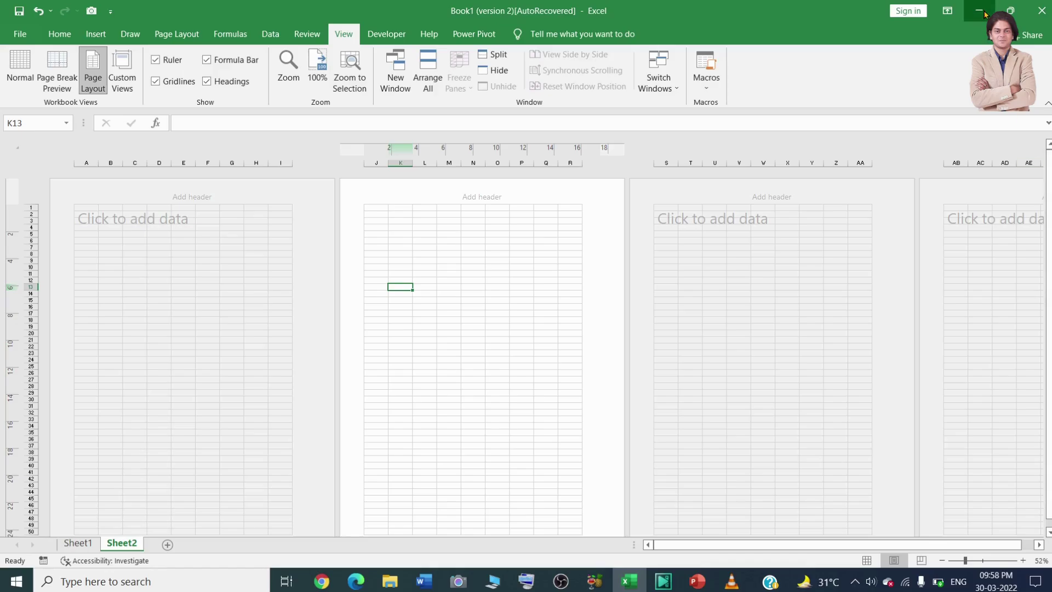
pyautogui.moveTo(5, 382); pyautogui.dragTo(525, 247)
pyautogui.doubleClick(540, 230)
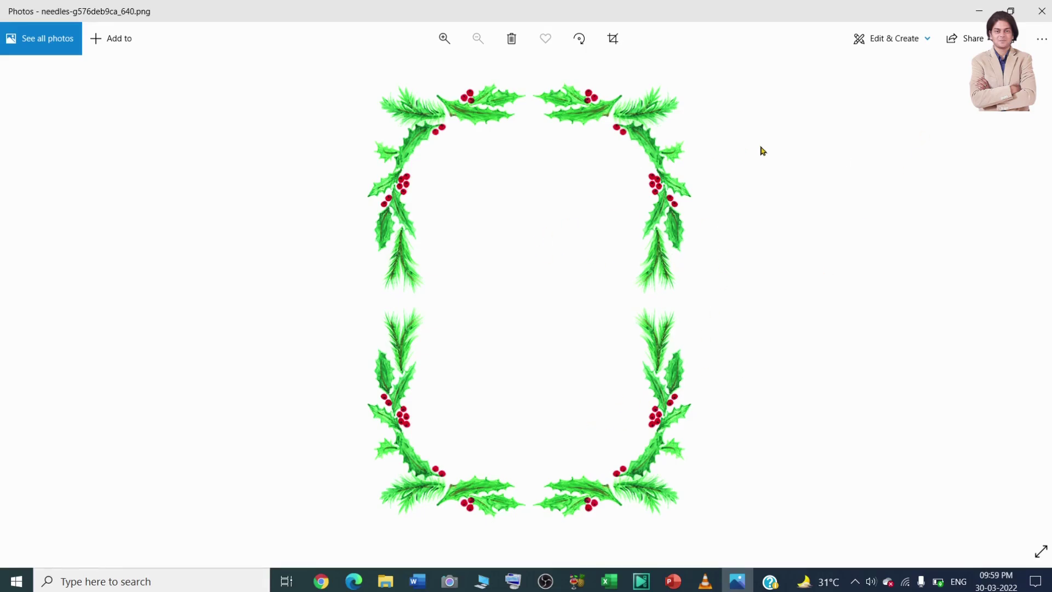
pyautogui.click(1046, 14)
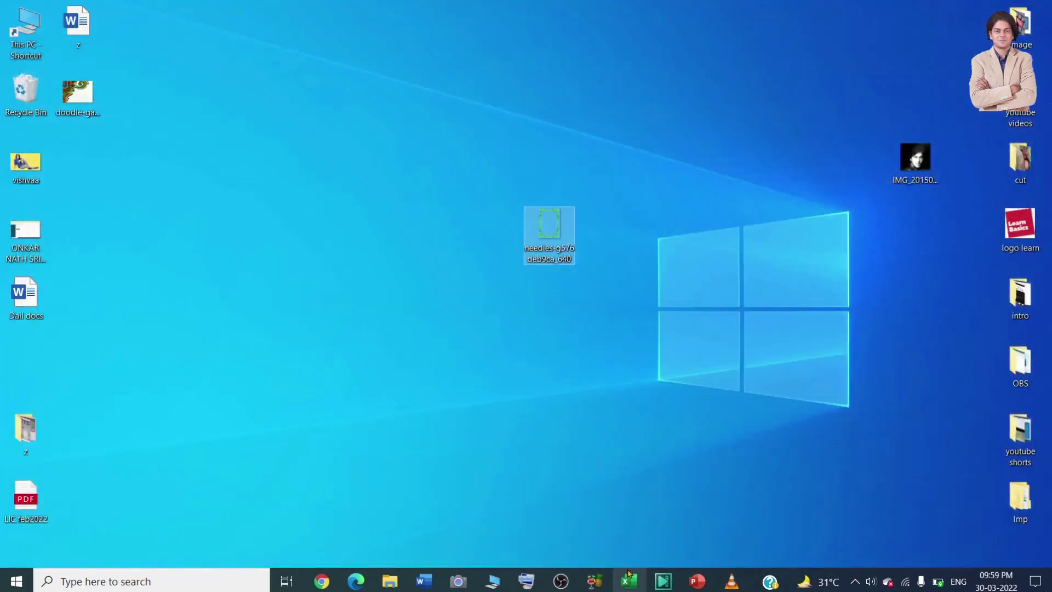
# Restore the Excel workbook and open the first page's empty centre header section for editing
pyautogui.click(628, 582)
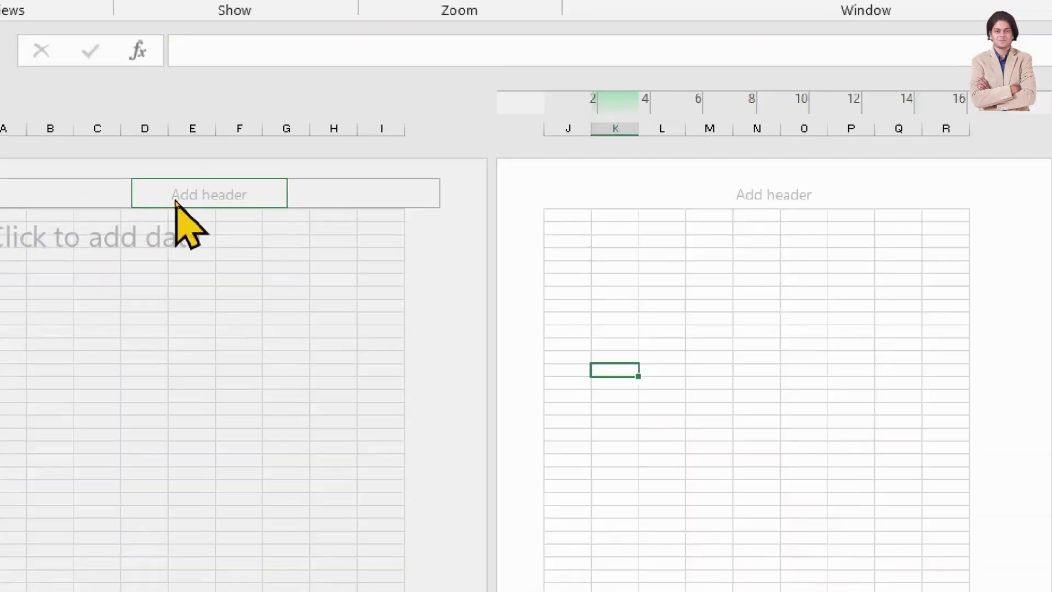
pyautogui.click(175, 201)
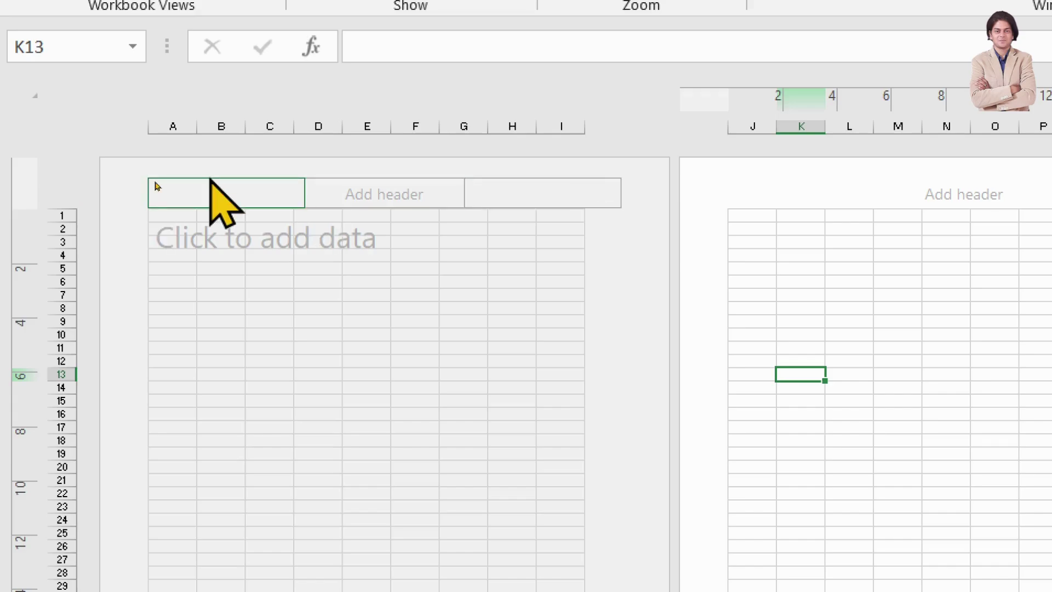
pyautogui.click(392, 194)
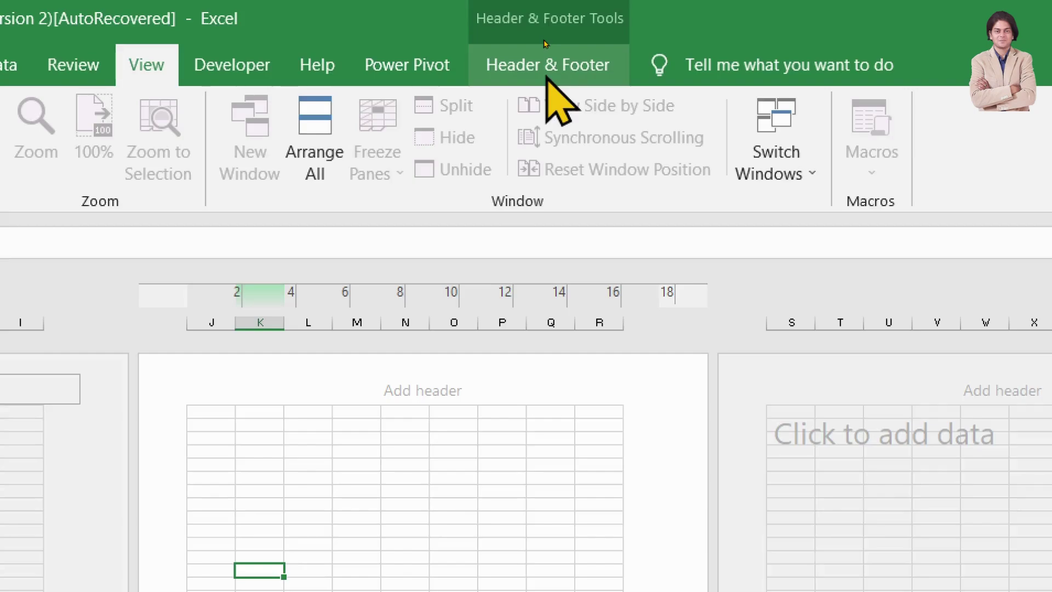
# Insert needles-g576deb9ca_640 from the Desktop as the centre header picture, giving &[Picture]
pyautogui.click(546, 76)
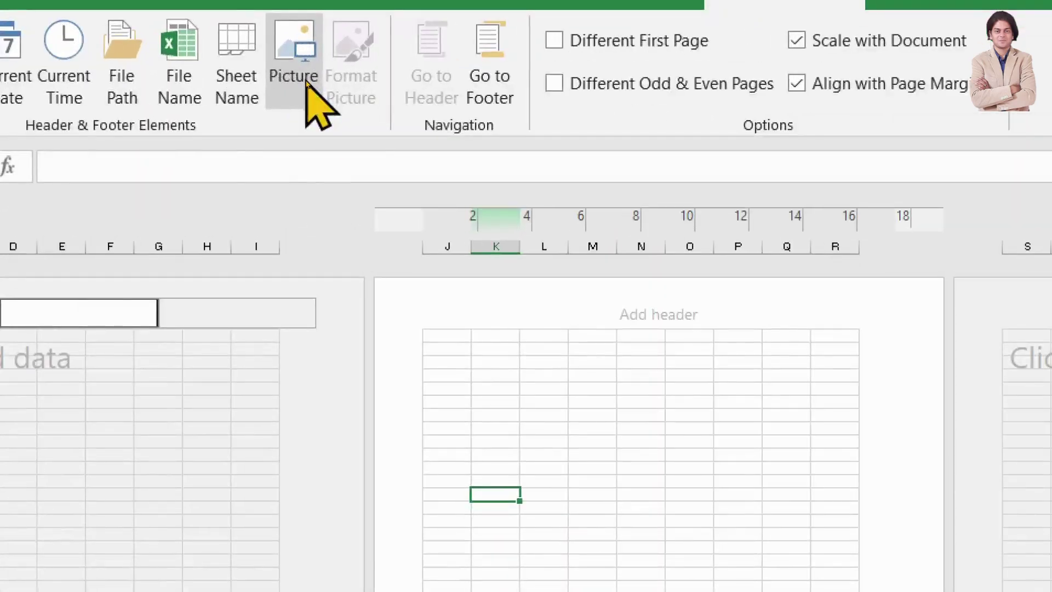
pyautogui.click(305, 82)
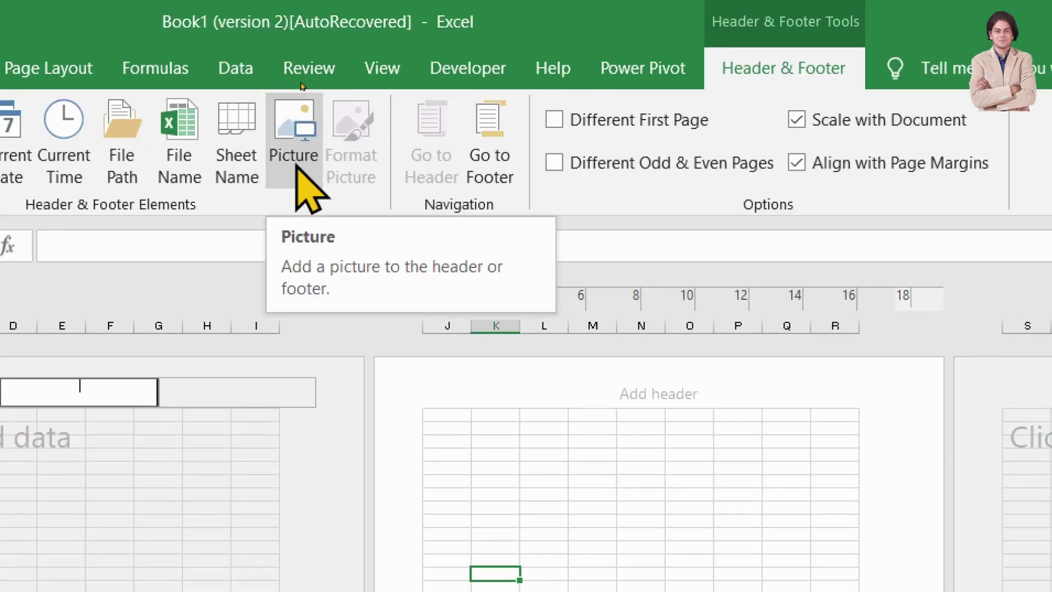
pyautogui.click(296, 167)
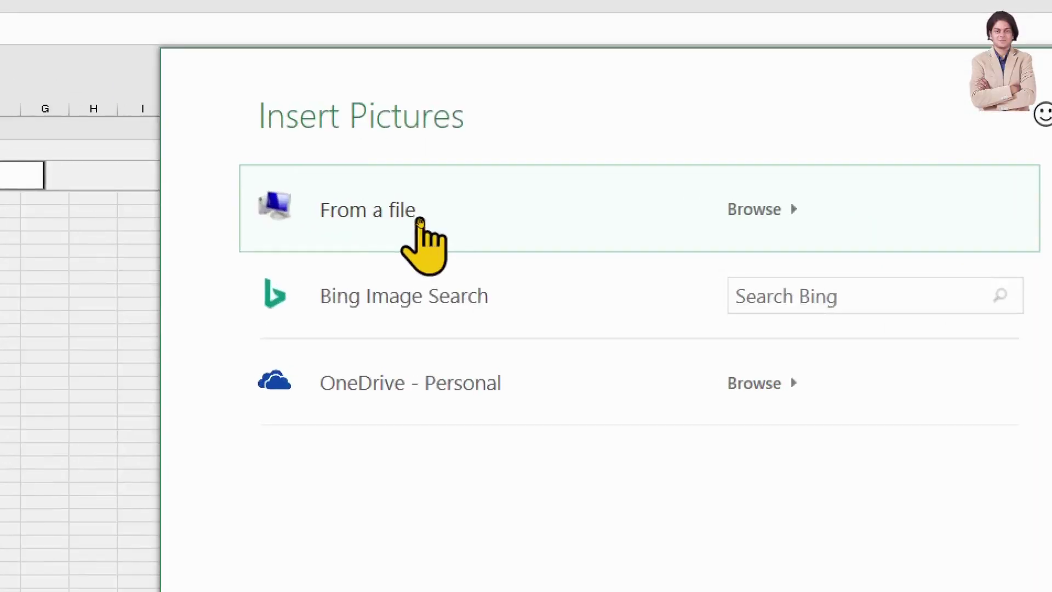
pyautogui.click(420, 218)
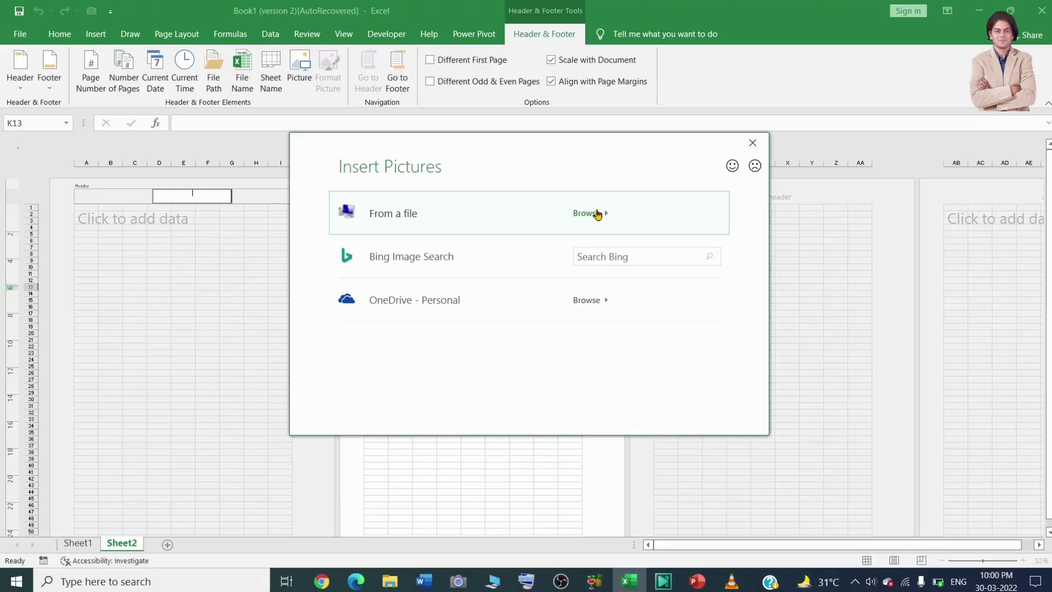
pyautogui.click(586, 213)
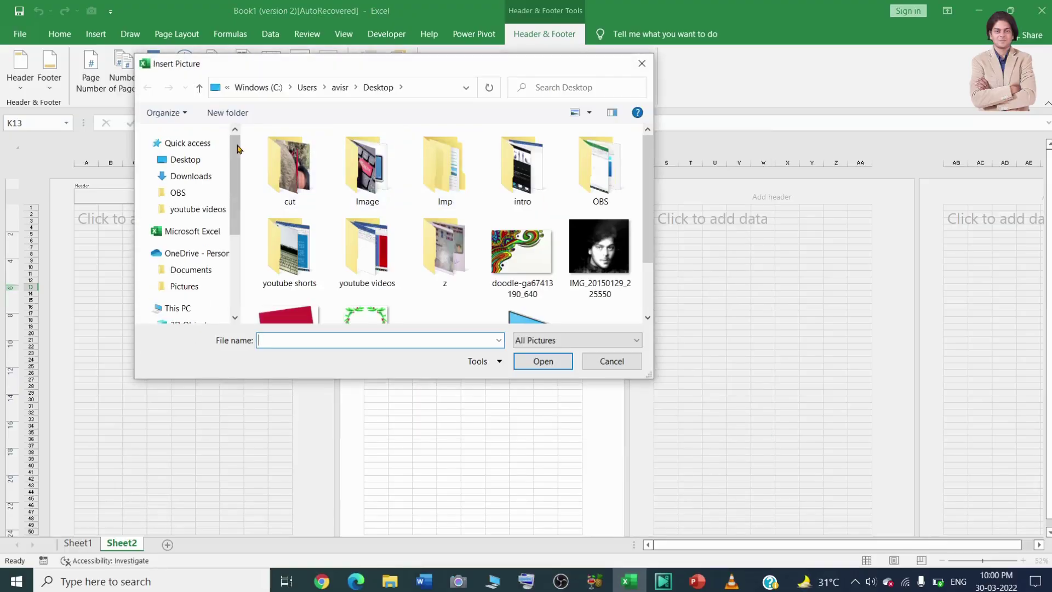
pyautogui.click(202, 159)
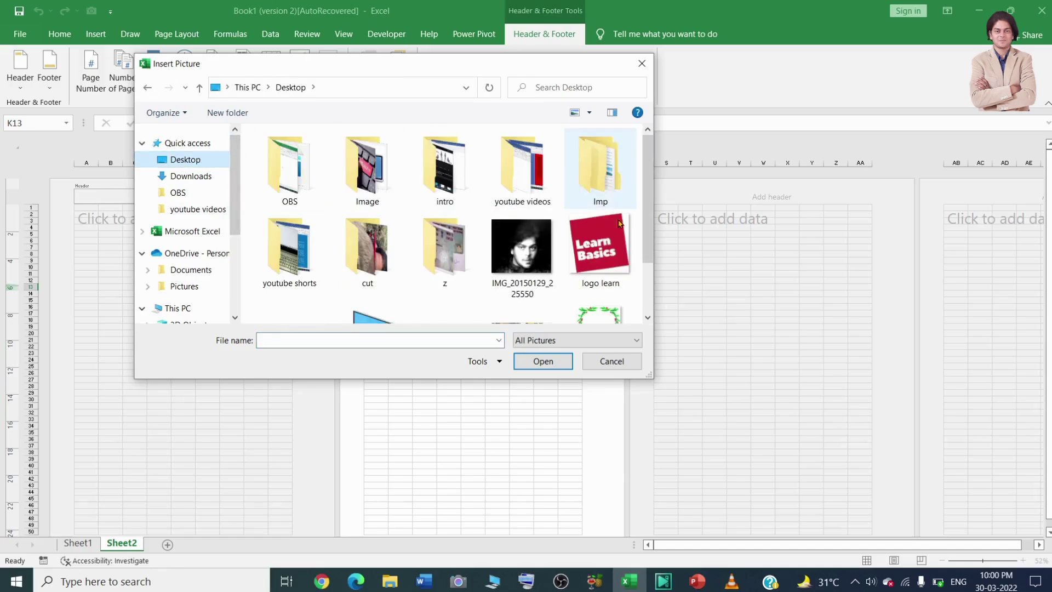
pyautogui.scroll(-2, 646, 304)
pyautogui.click(615, 298)
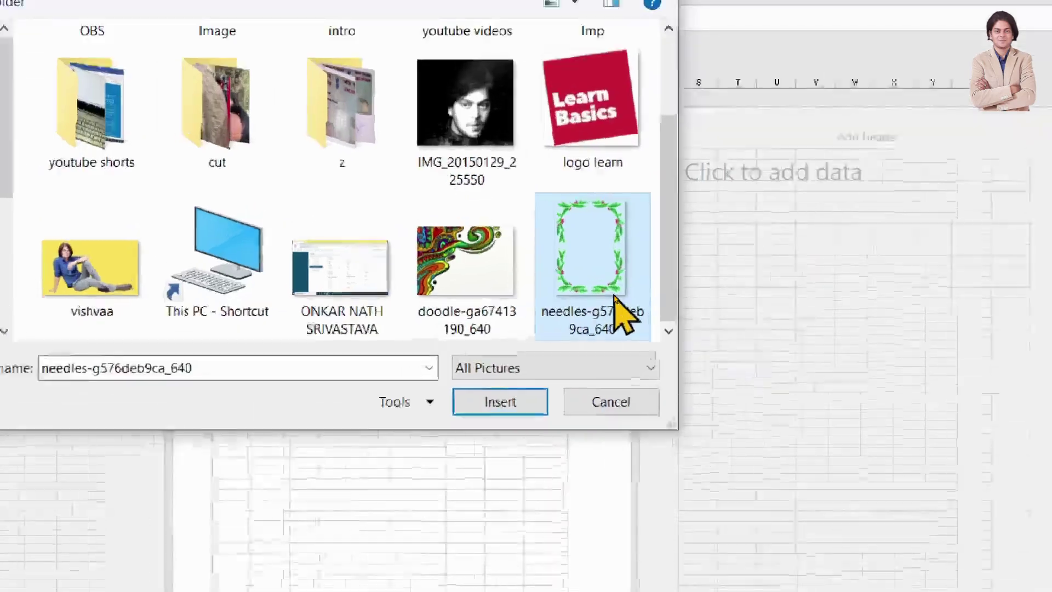
pyautogui.click(614, 299)
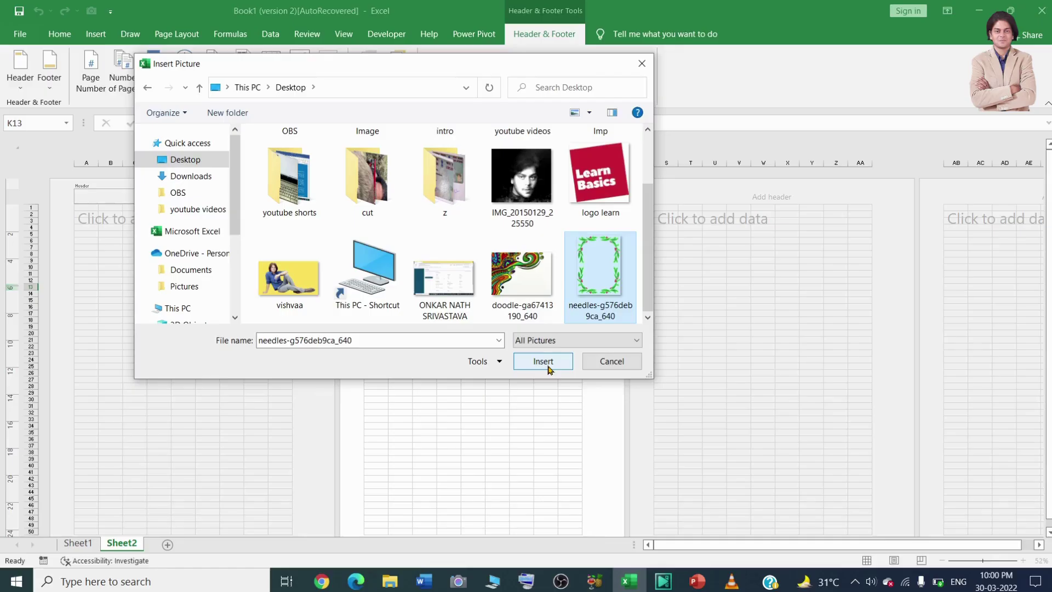
pyautogui.click(474, 430)
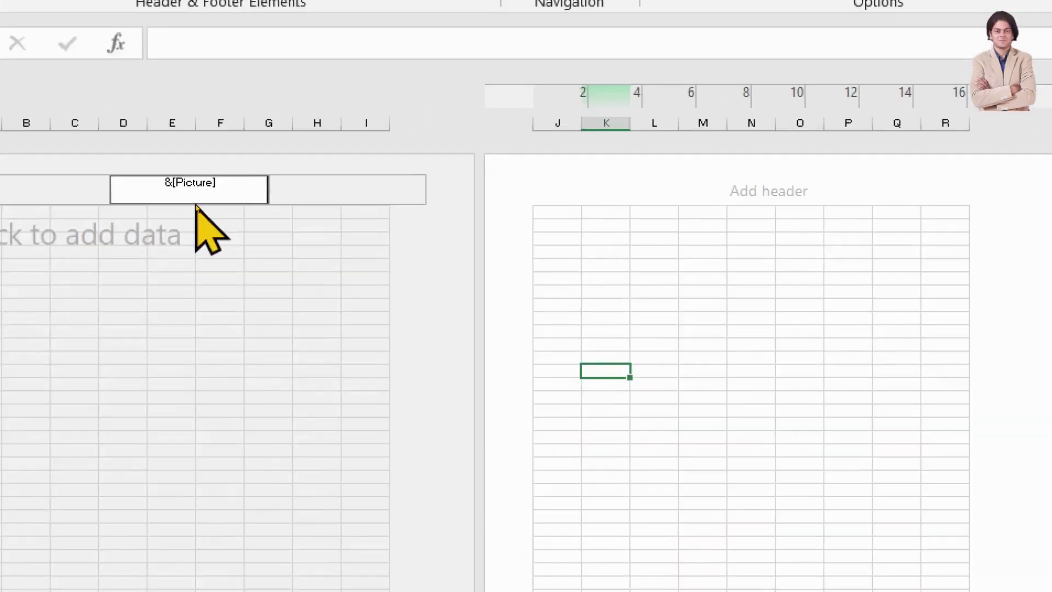
# Render the holly-leaf border picture, then reopen the centre header with Header & Footer tools
pyautogui.click(195, 203)
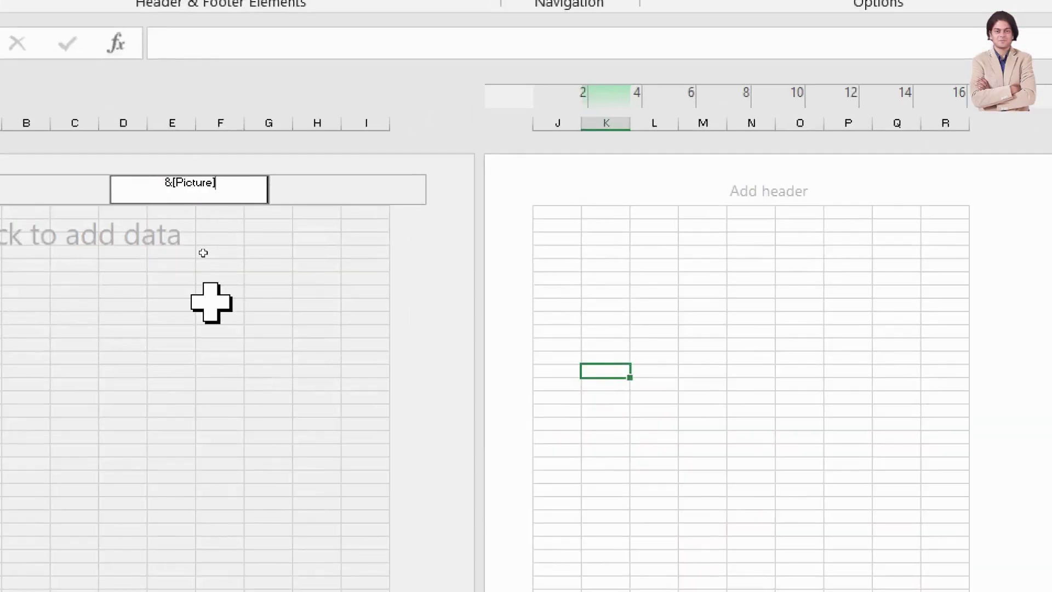
pyautogui.click(203, 253)
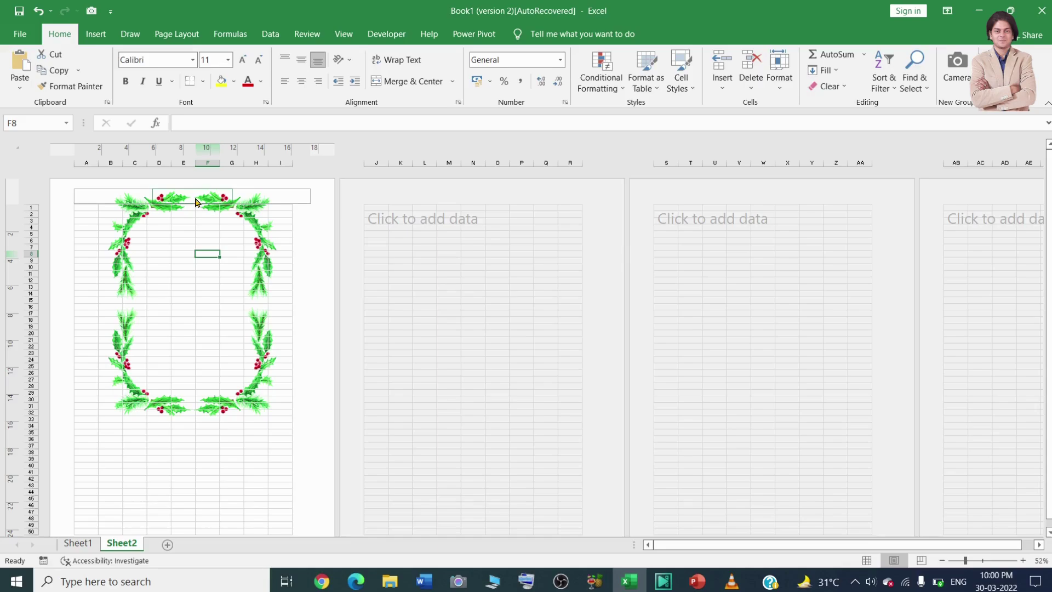
pyautogui.click(196, 203)
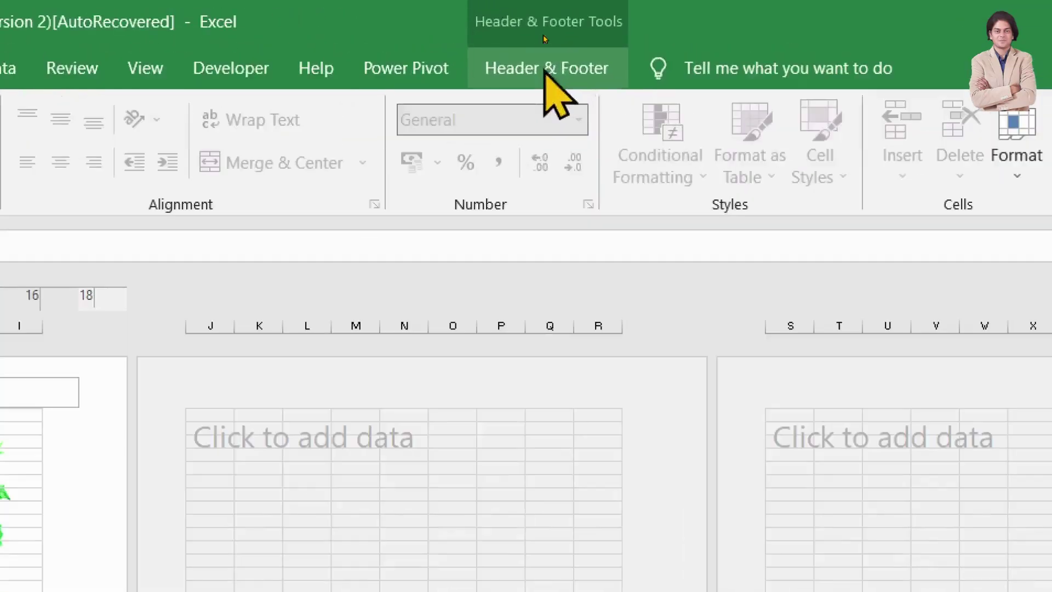
pyautogui.click(543, 34)
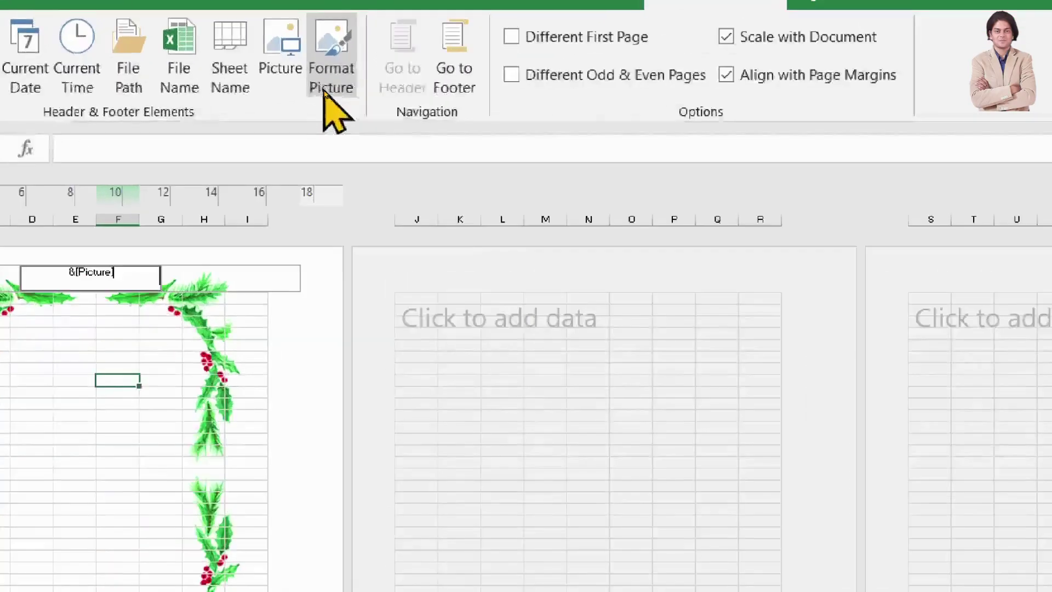
# Scale the header picture to 170% with locked aspect ratio, giving 28.79 cm by 21.2 cm
pyautogui.click(326, 90)
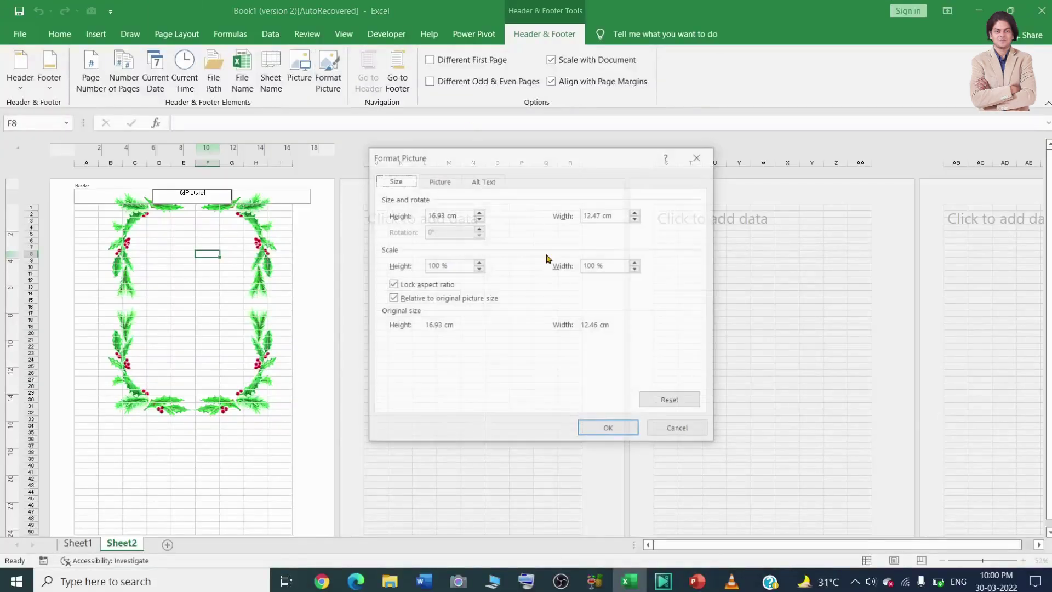
pyautogui.moveTo(548, 164)
pyautogui.mouseDown()
pyautogui.moveTo(508, 166)
pyautogui.moveTo(538, 166)
pyautogui.mouseUp()
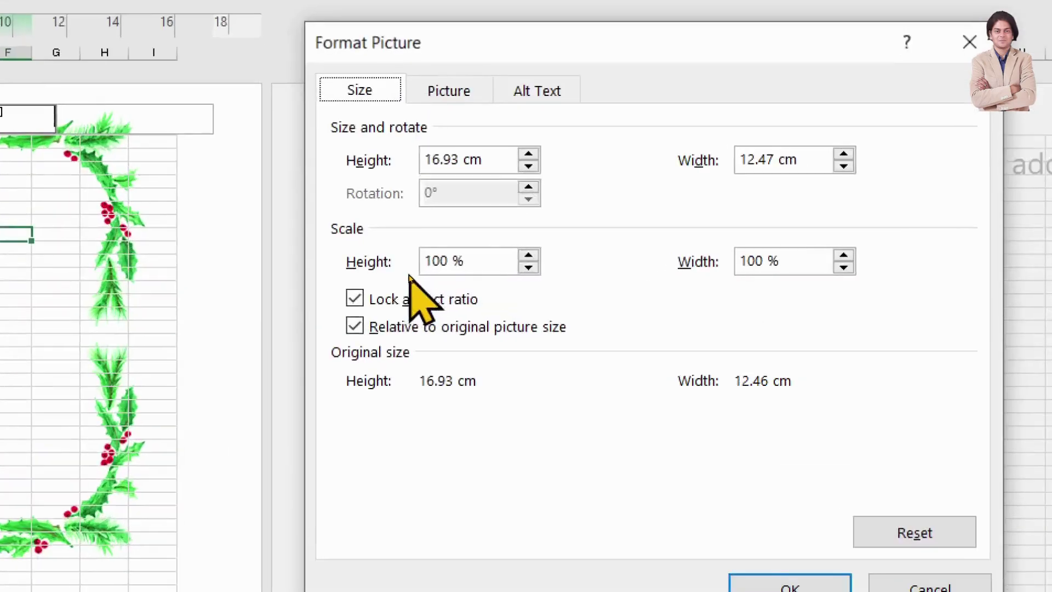
pyautogui.click(412, 270)
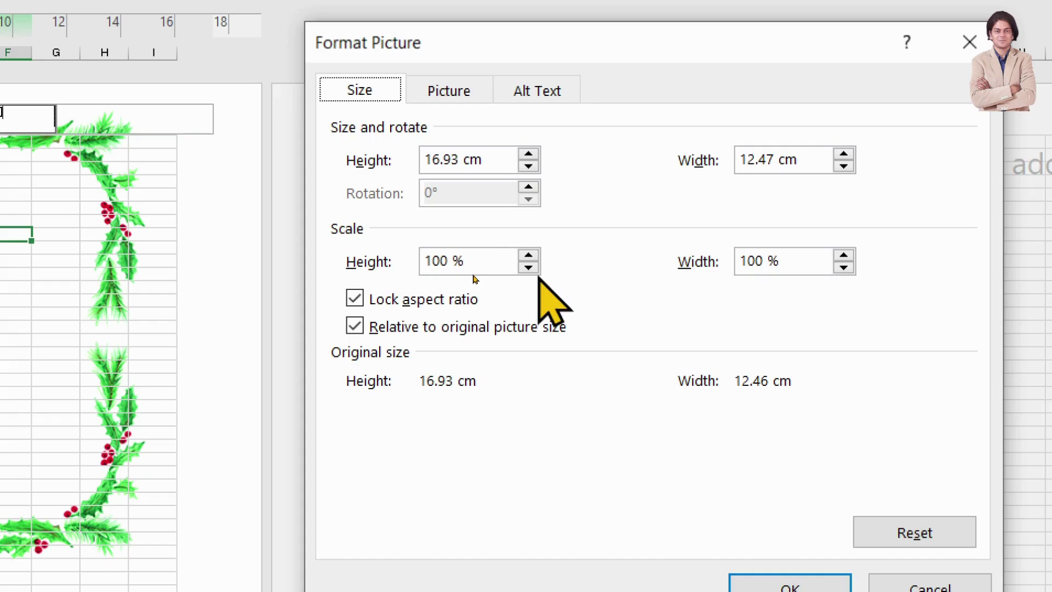
pyautogui.click(425, 262)
pyautogui.click(440, 263)
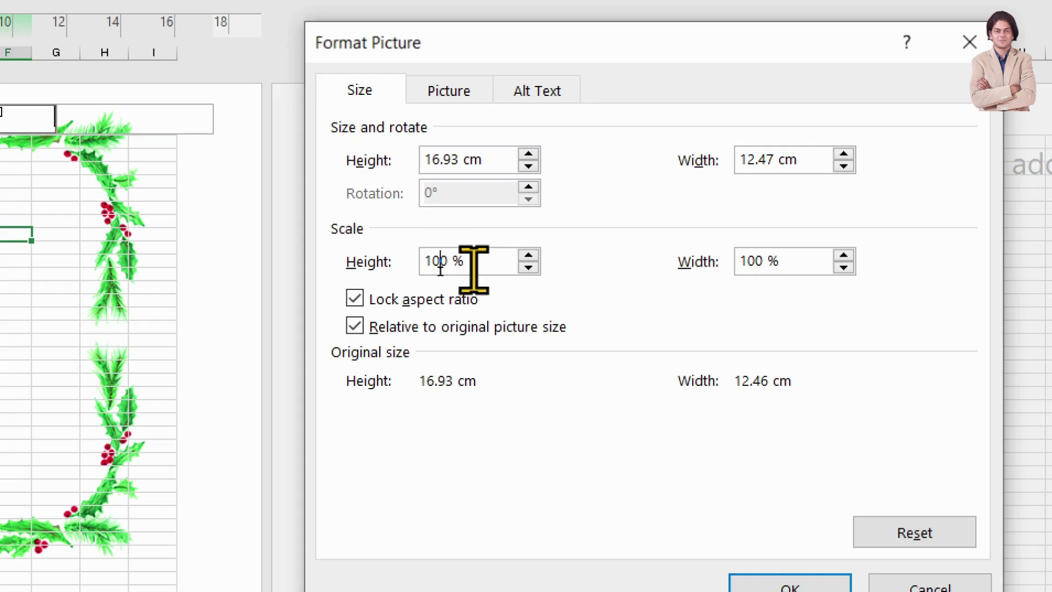
pyautogui.press('BackSpace')
pyautogui.write('7')
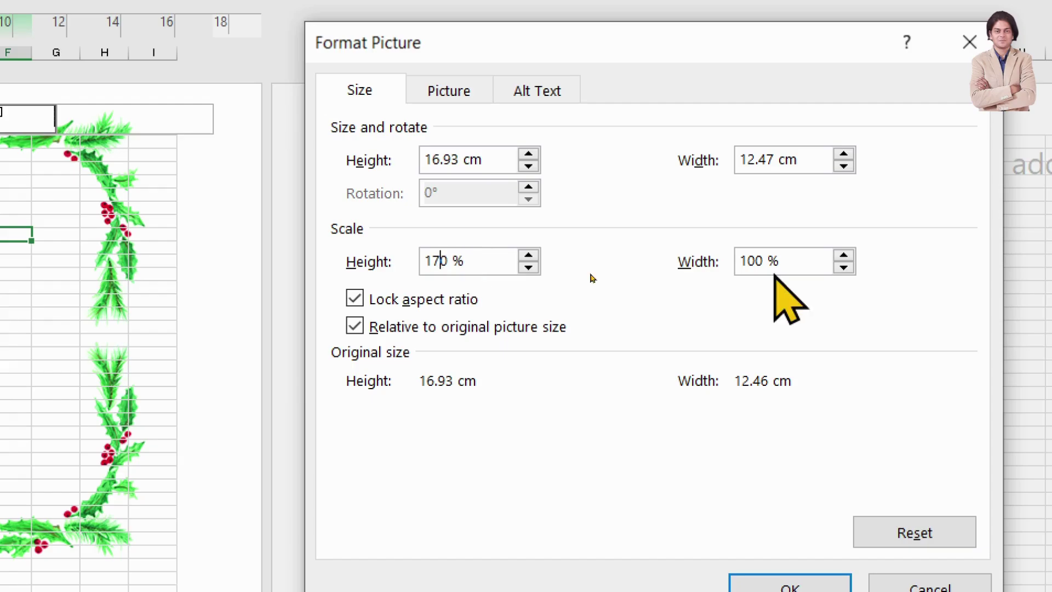
pyautogui.click(757, 262)
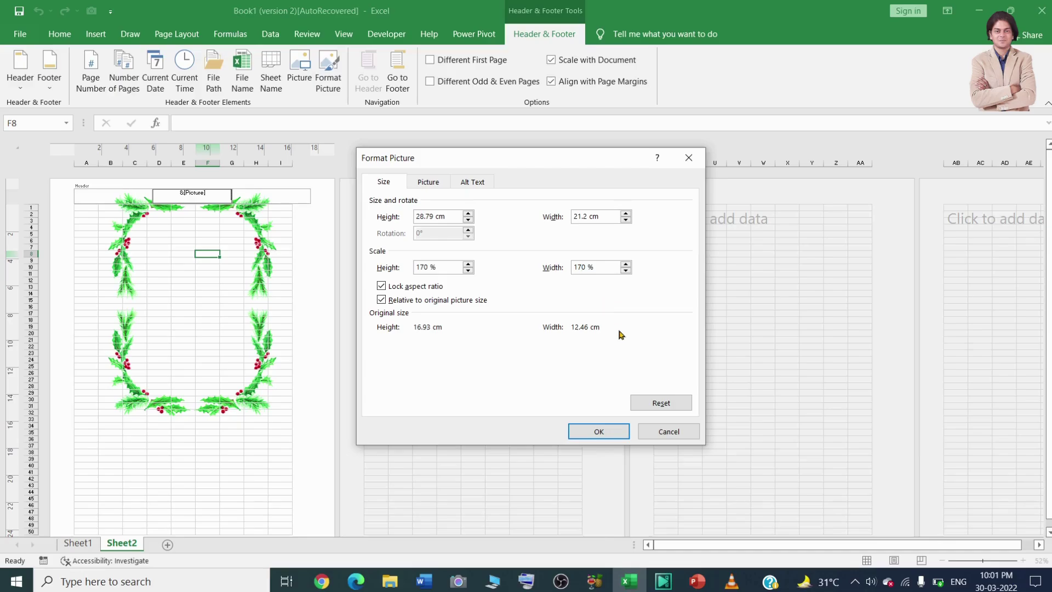
pyautogui.click(599, 431)
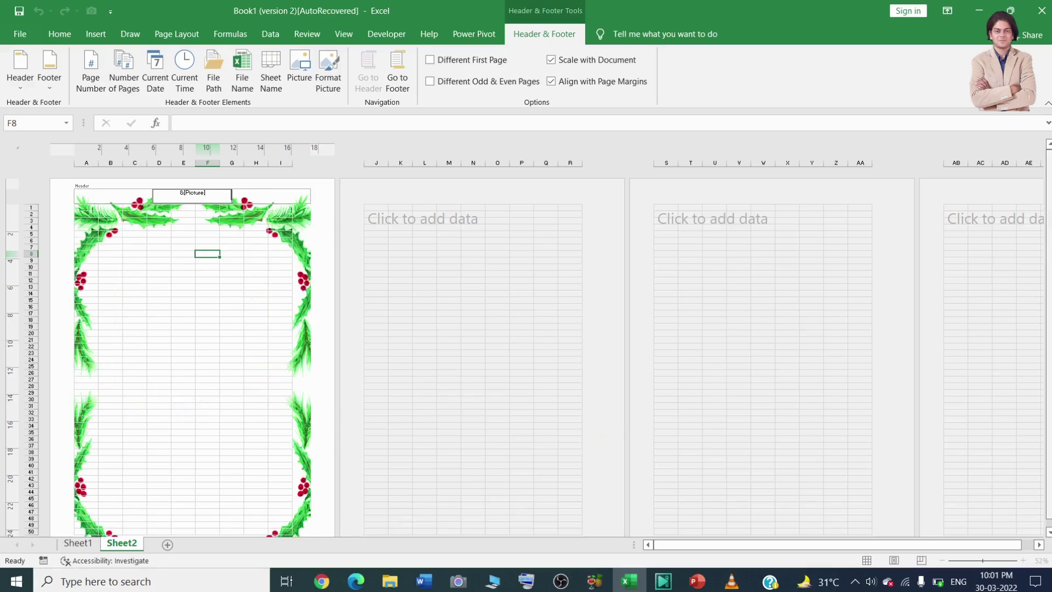
# Leave the header and type sample text in F8, M11 and X13 across successive pages
pyautogui.press('Escape')
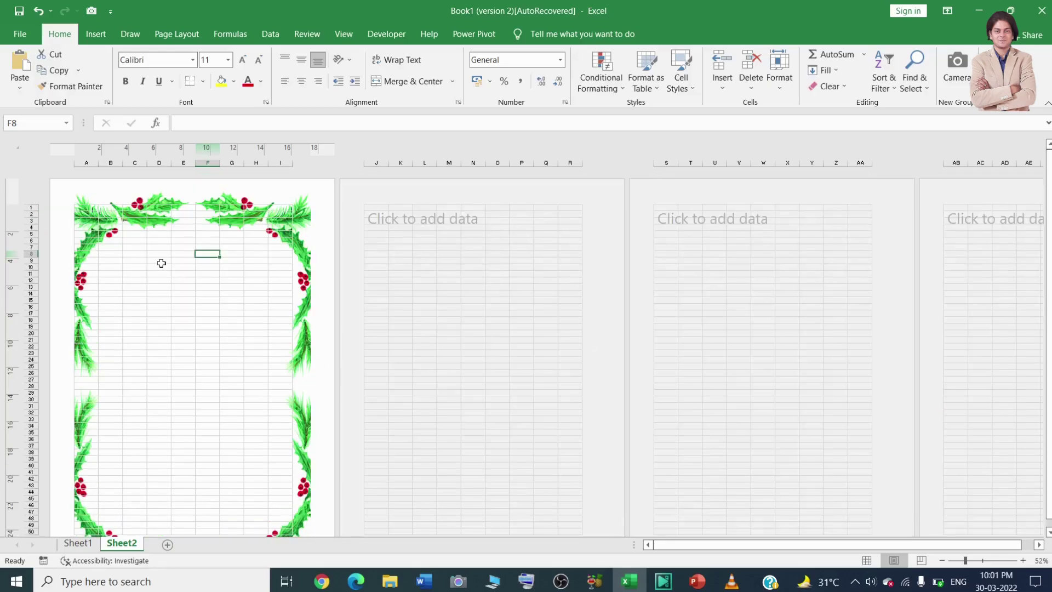
pyautogui.write('jlaksjdaklsjd')
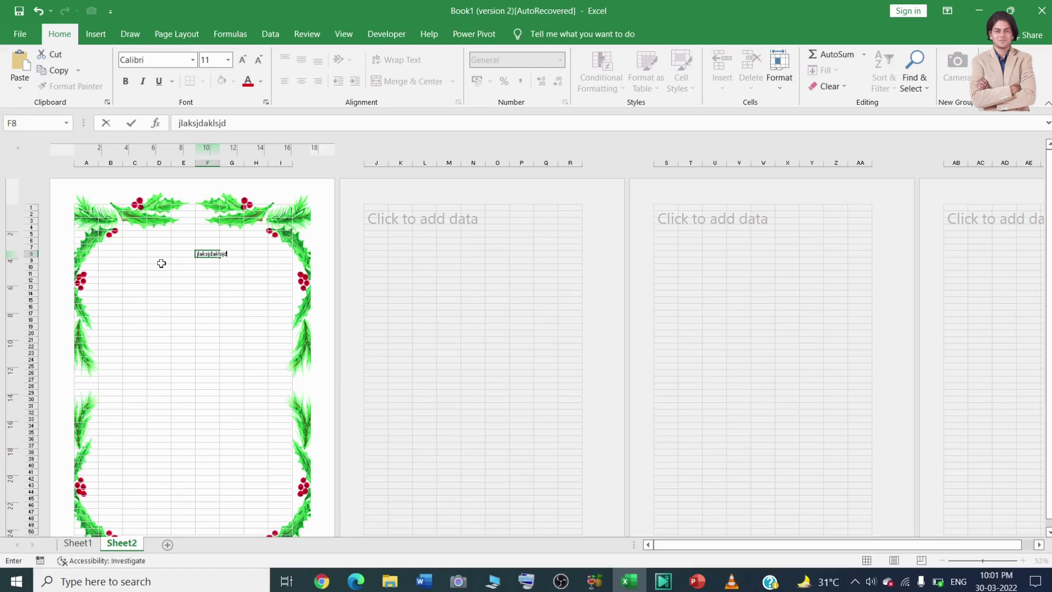
pyautogui.click(452, 274)
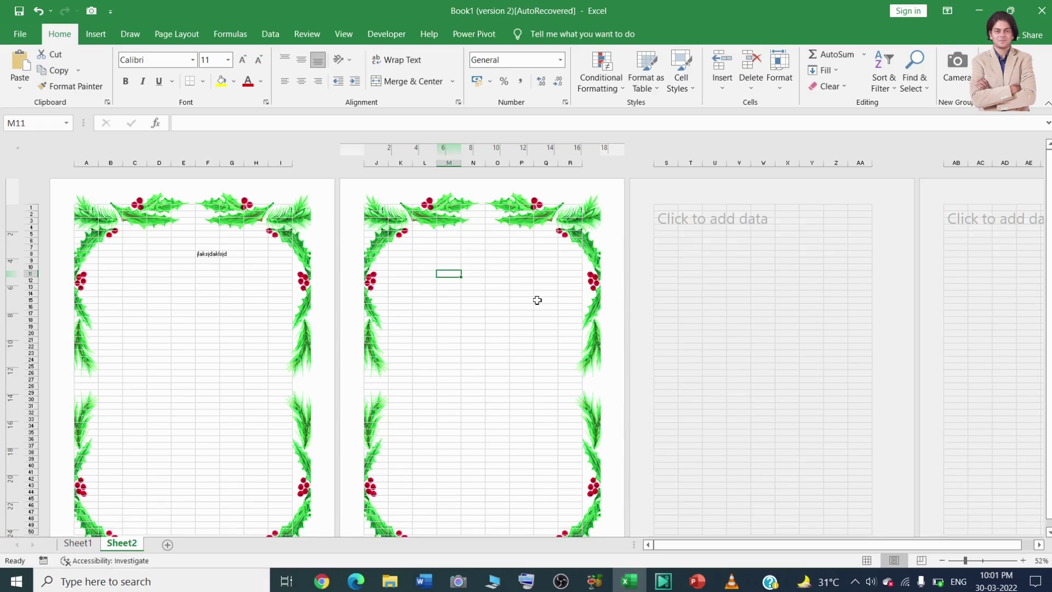
pyautogui.write('jakljklasjdlkasj')
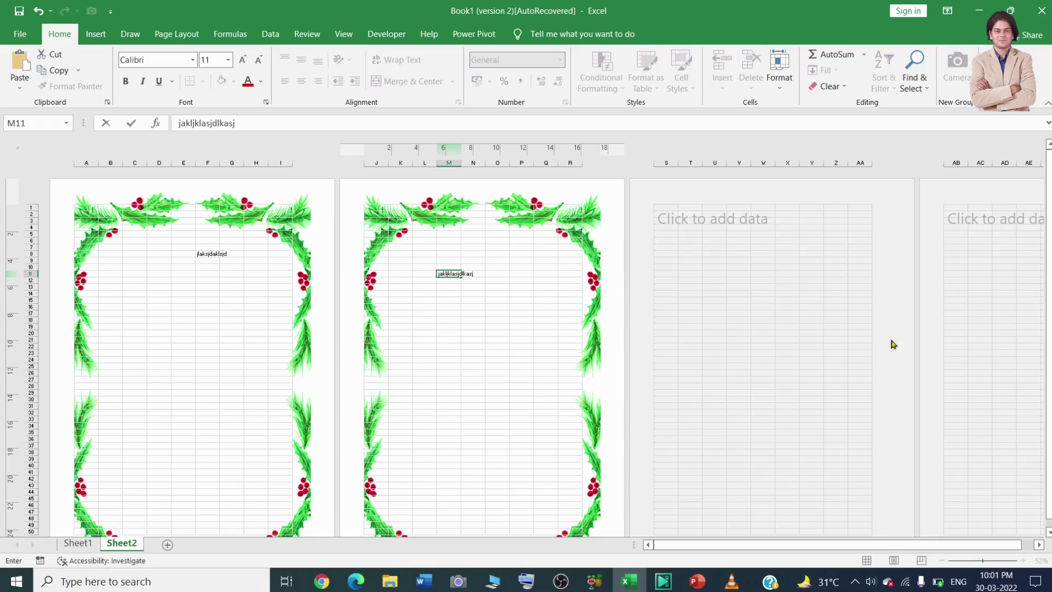
pyautogui.click(792, 286)
pyautogui.write('klajdkl')
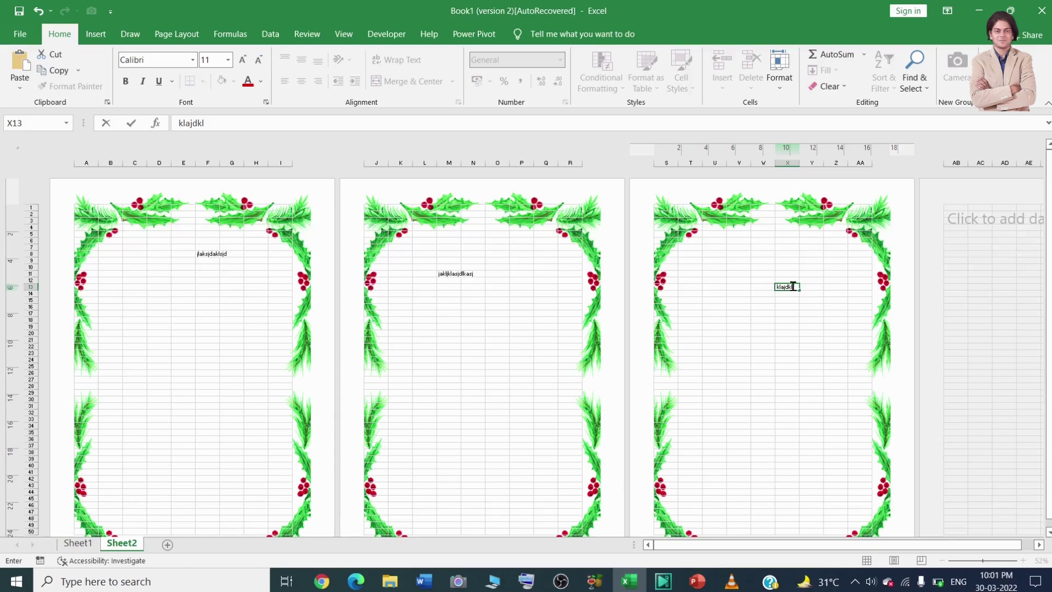
pyautogui.write('jd')
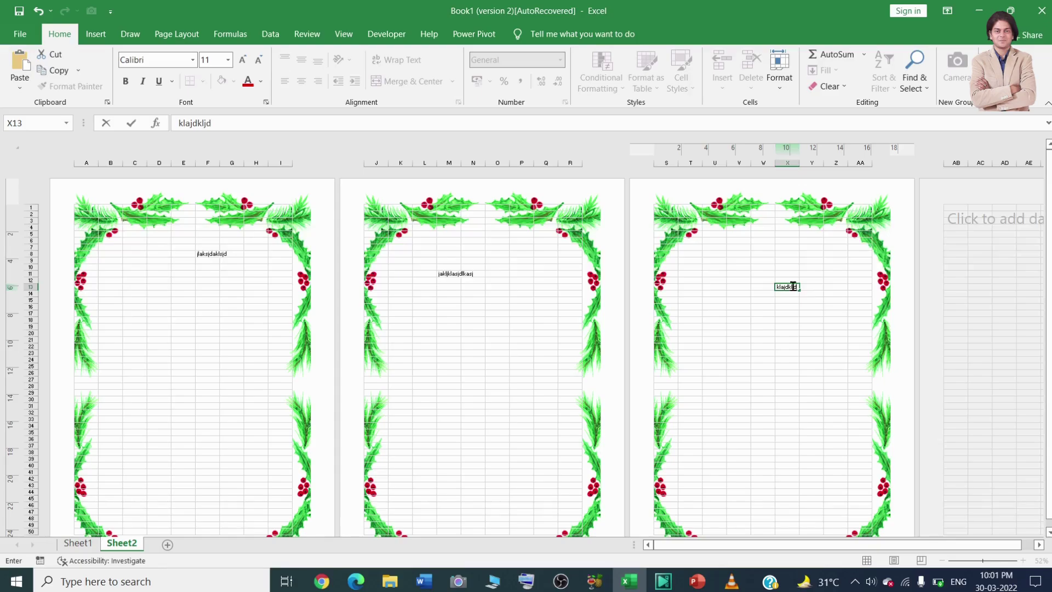